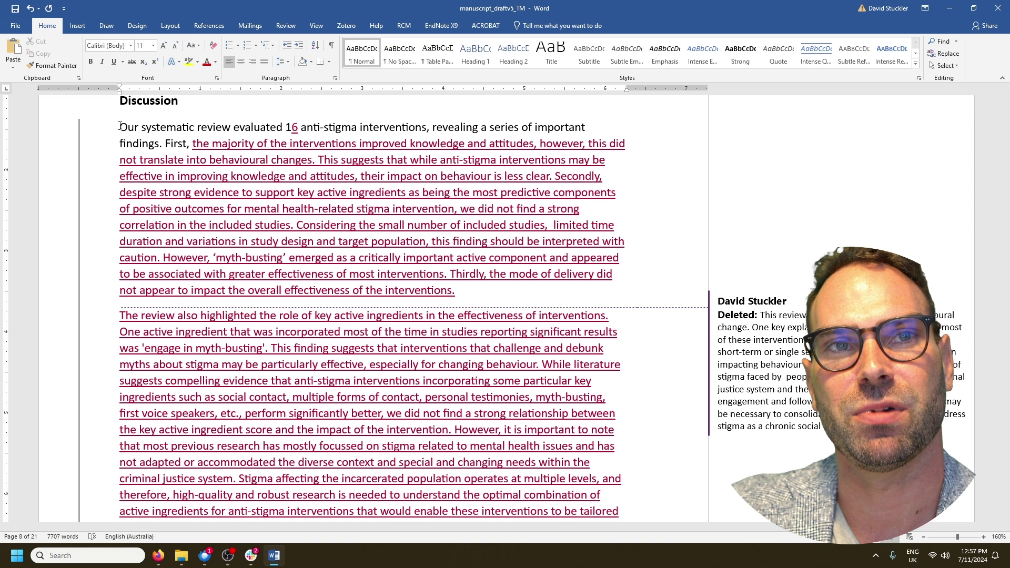
Step: Select the draft's first Discussion paragraph, from 'Our systematic review', and read its 147-word count
left_click_drag(120, 126, 121, 312)
scroll(171, 289, "down", 18)
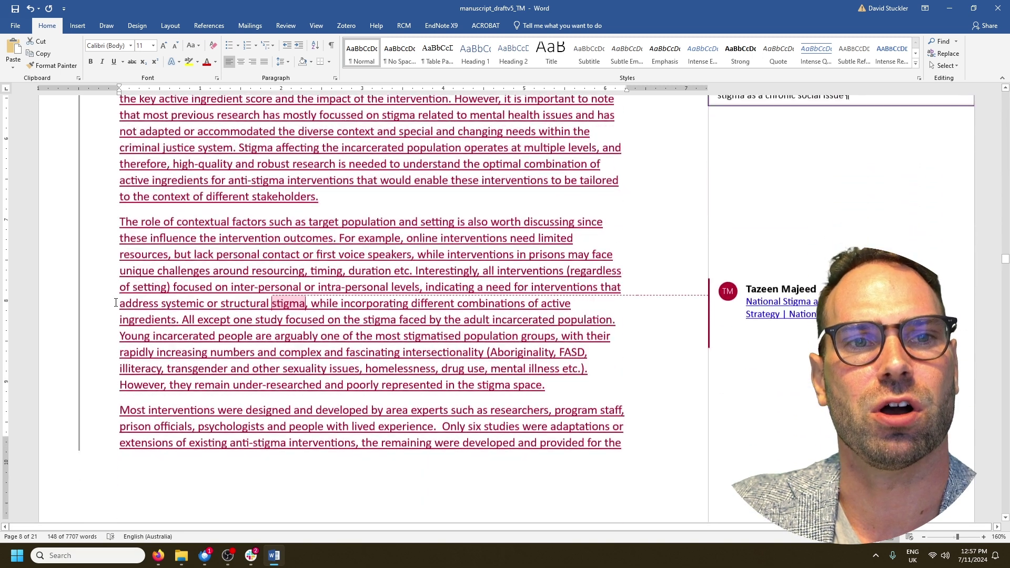
scroll(171, 288, "down", 3)
scroll(253, 353, "up", 1)
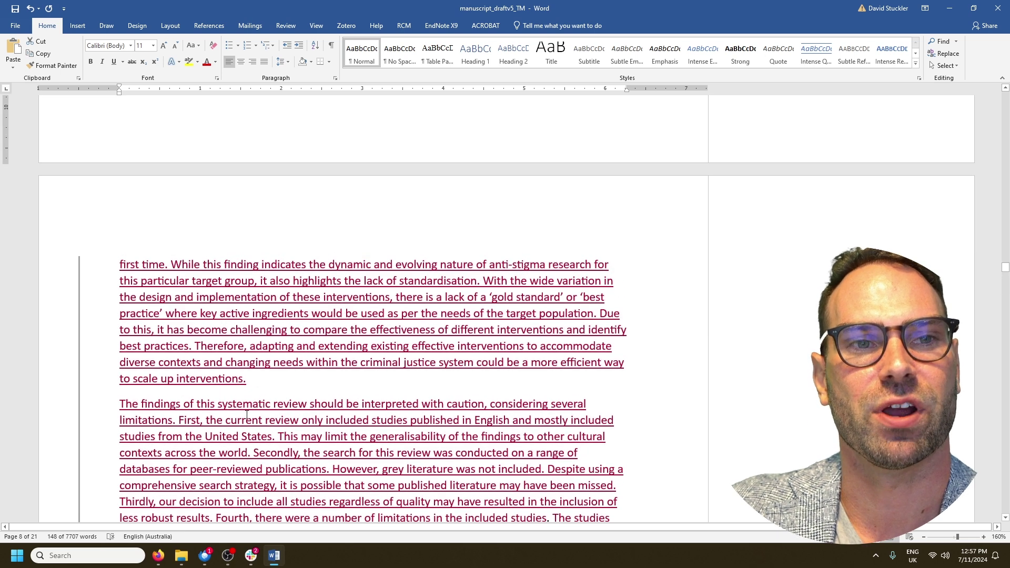
scroll(247, 414, "up", 20)
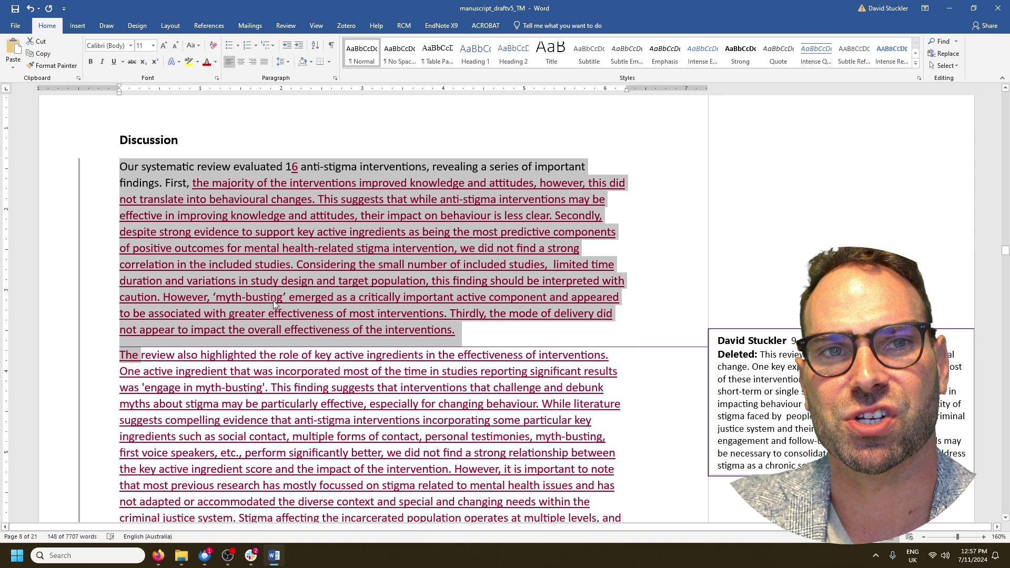
left_click(203, 314)
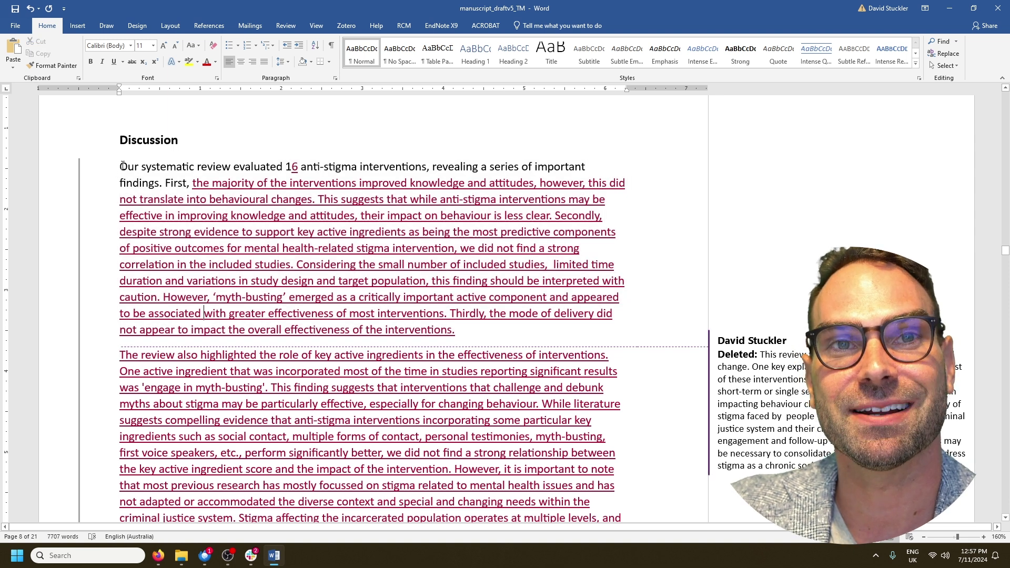
left_click_drag(122, 166, 120, 350)
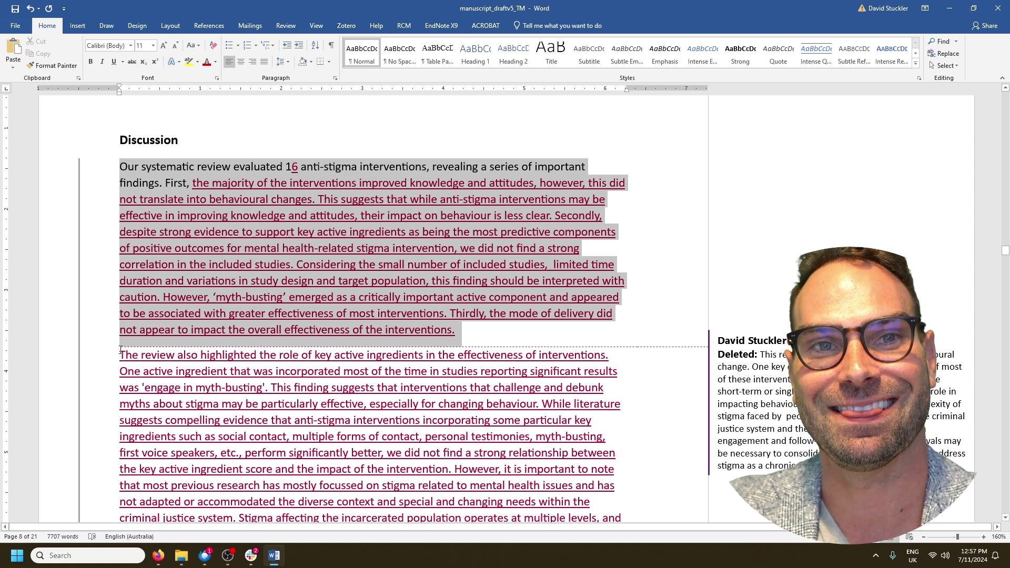
left_click_drag(121, 350, 120, 347)
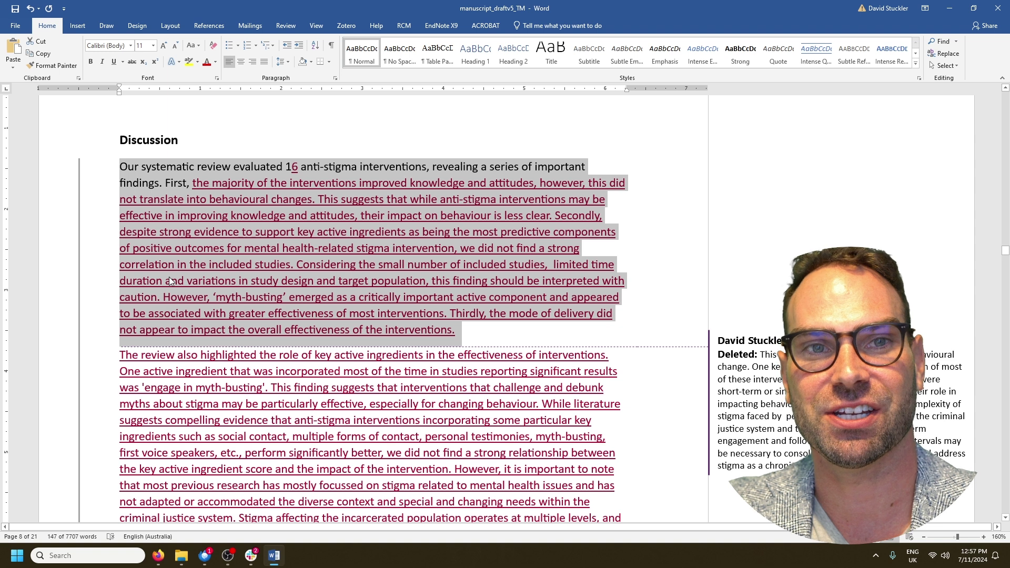
scroll(152, 331, "down", 2)
left_click(120, 293)
Step: Select 'The review also highlighted…' paragraph on key active ingredients and read its 185-word count
left_click_drag(120, 293, 114, 506)
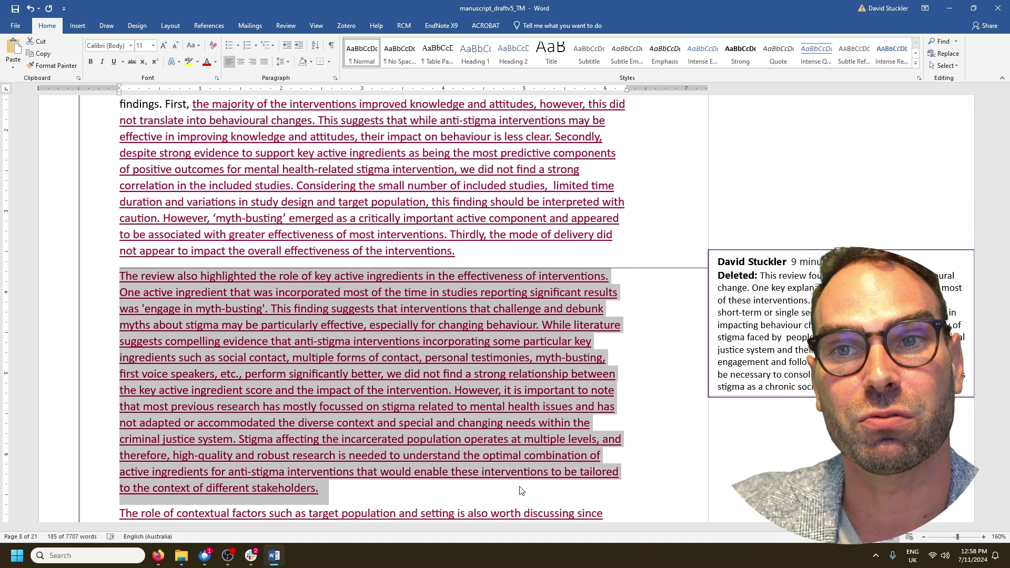
scroll(521, 490, "up", 3)
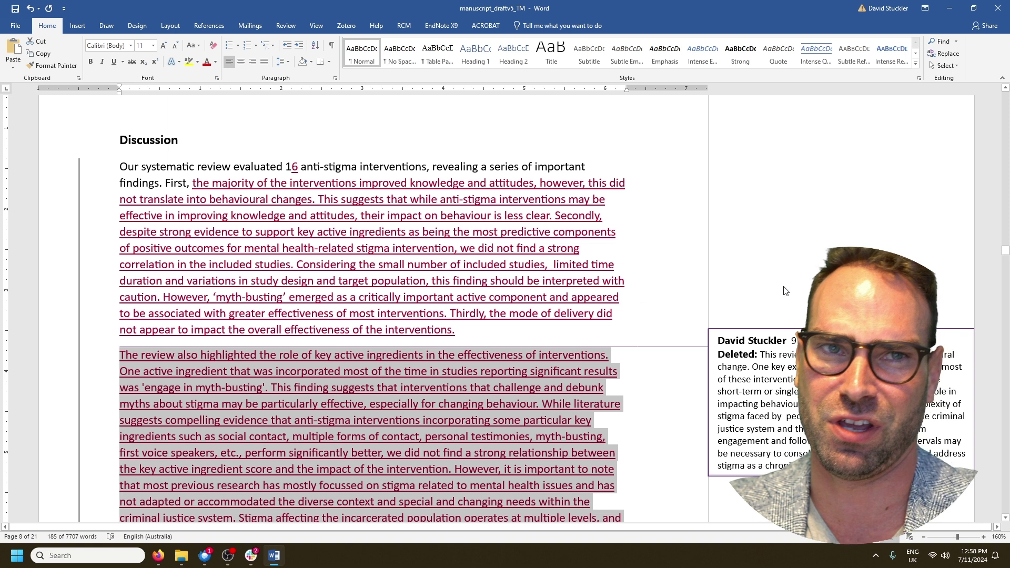
scroll(230, 325, "down", 3)
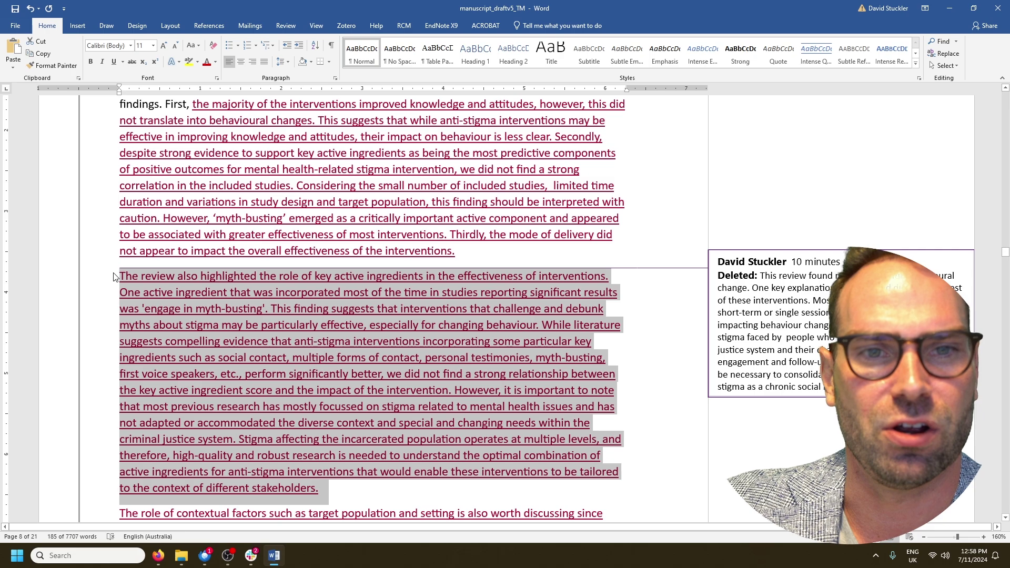
Step: Scroll through the rest of the draft Discussion, selecting the 'This is a concerning finding' paragraph
scroll(113, 277, "down", 10)
scroll(120, 343, "down", 6)
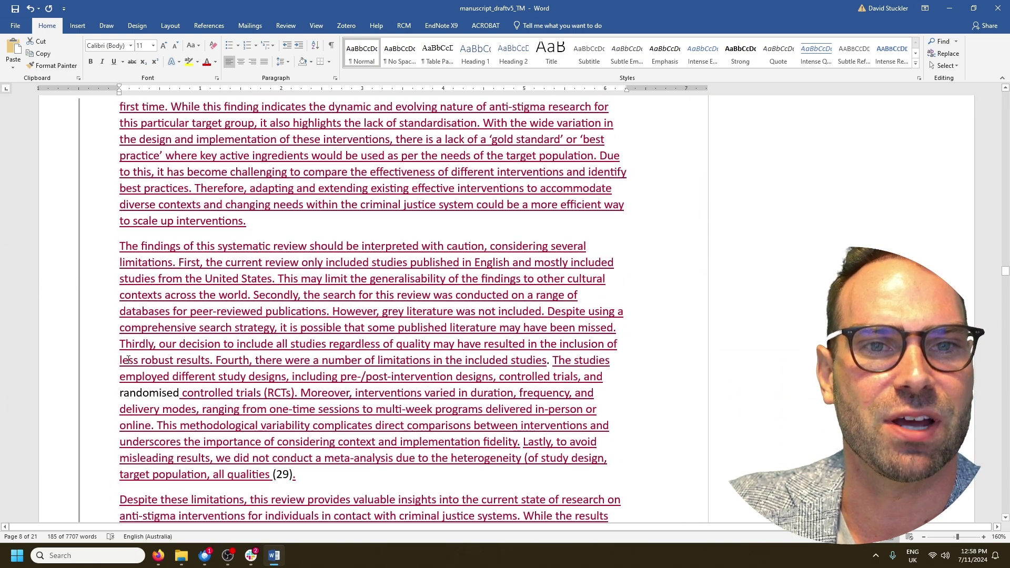
scroll(128, 360, "down", 9)
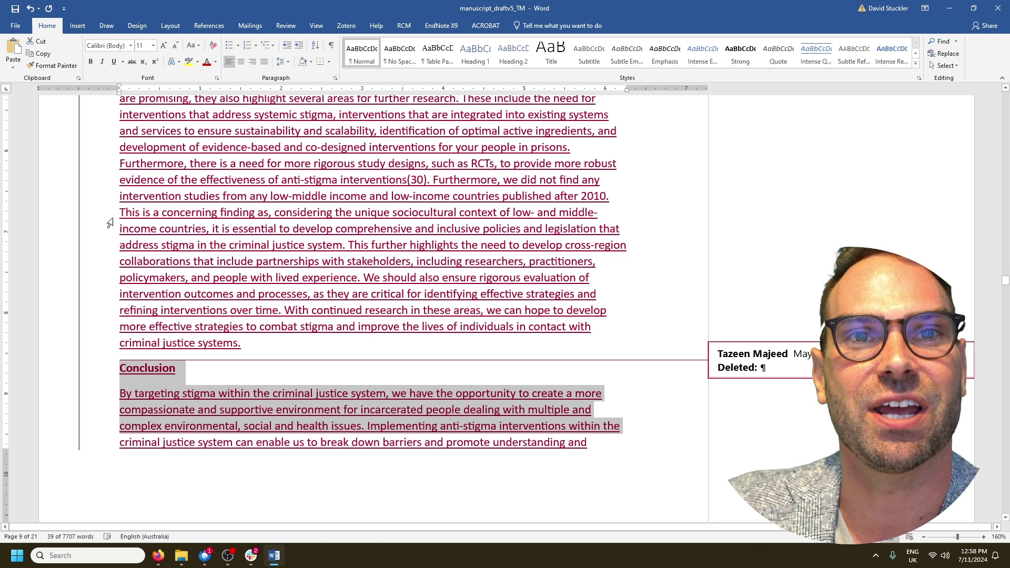
left_click_drag(117, 213, 118, 370)
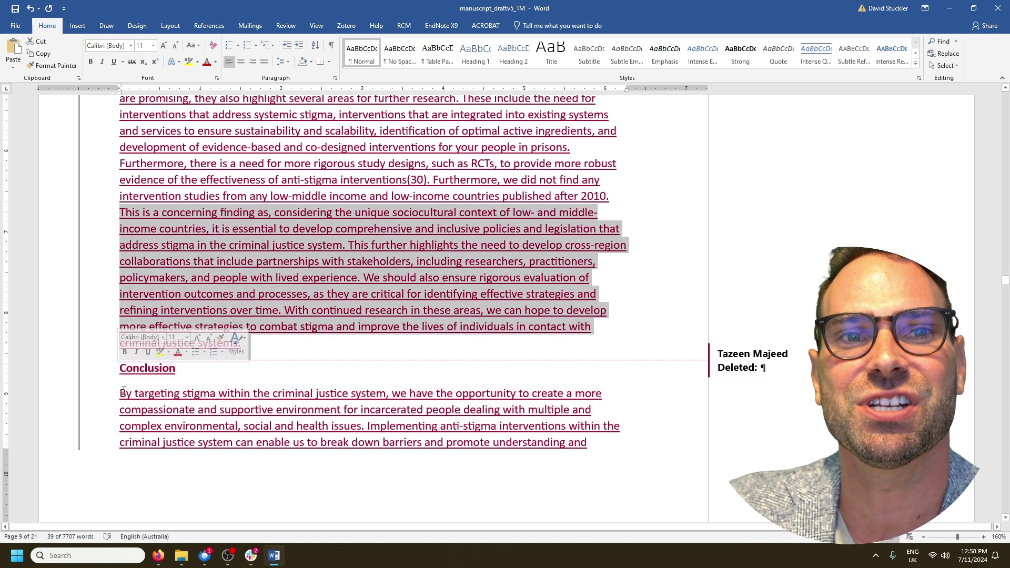
left_click(124, 392)
scroll(130, 338, "up", 5)
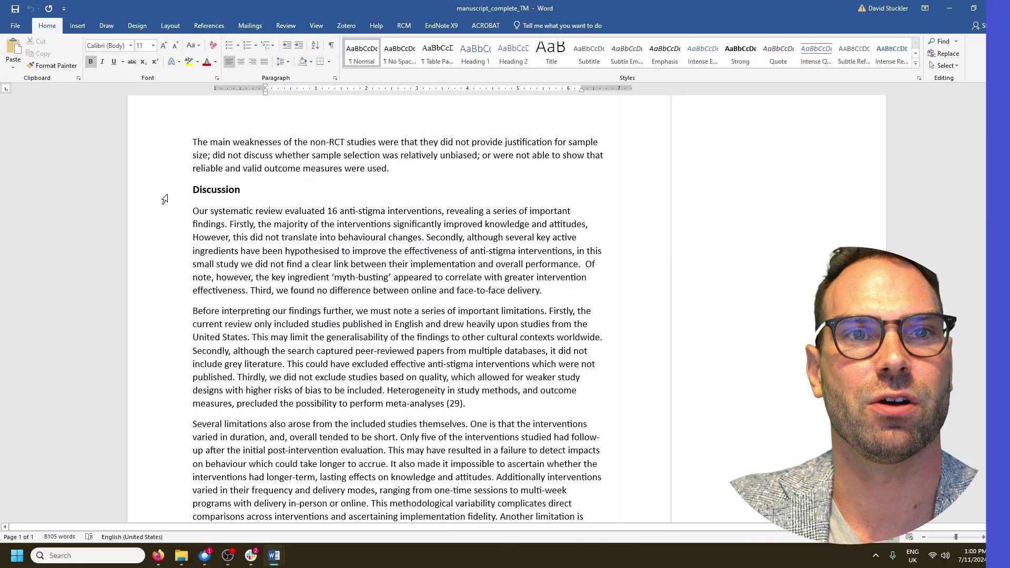
Step: Select the rewritten Discussion's opening paragraph and the 'Several limitations' paragraph in the complete manuscript
scroll(191, 116, "down", 3)
left_click_drag(191, 115, 188, 210)
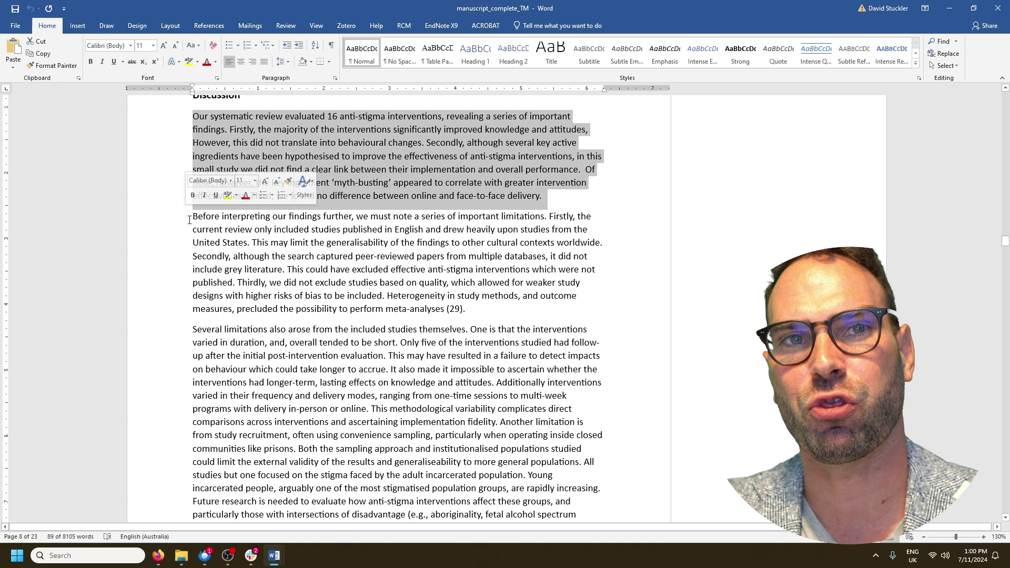
scroll(190, 223, "down", 2)
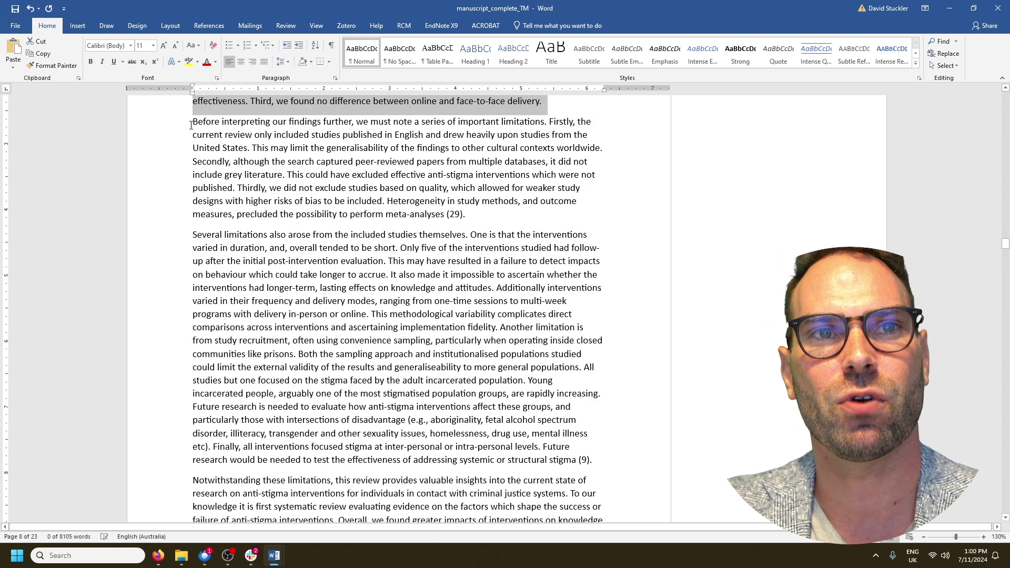
left_click_drag(192, 123, 188, 232)
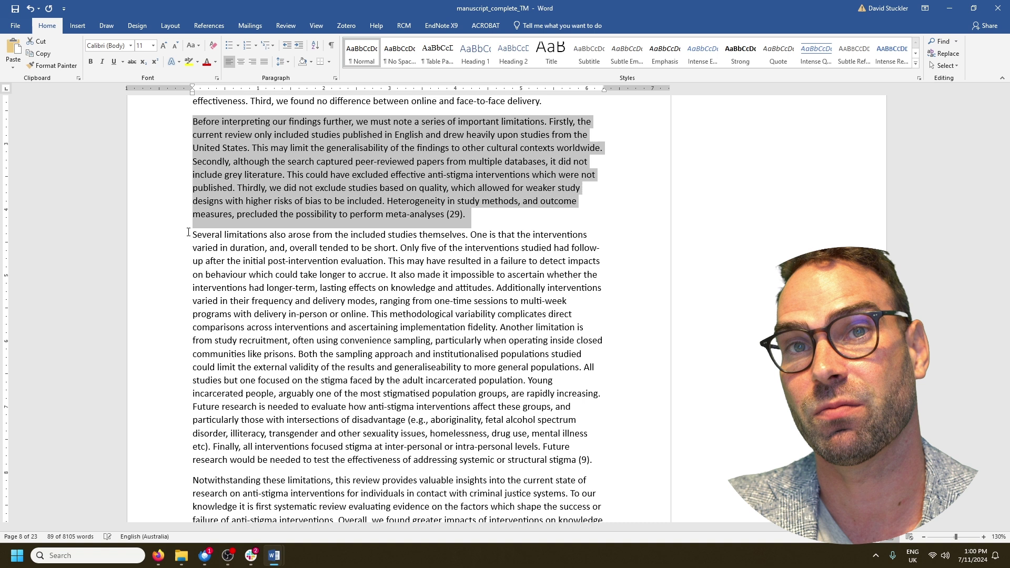
left_click_drag(188, 232, 194, 236)
scroll(192, 233, "down", 1)
left_click(215, 172)
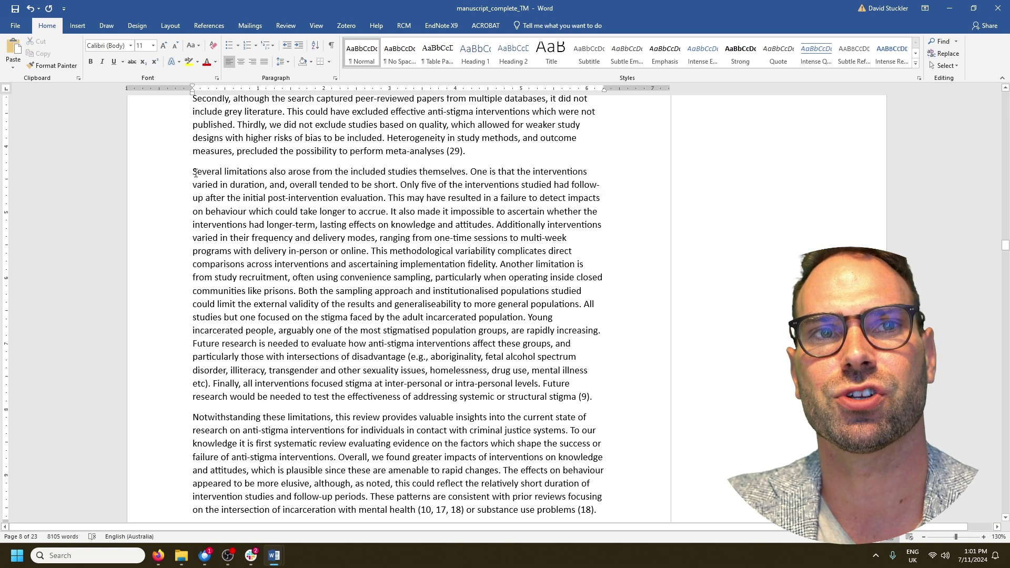
left_click_drag(195, 171, 380, 172)
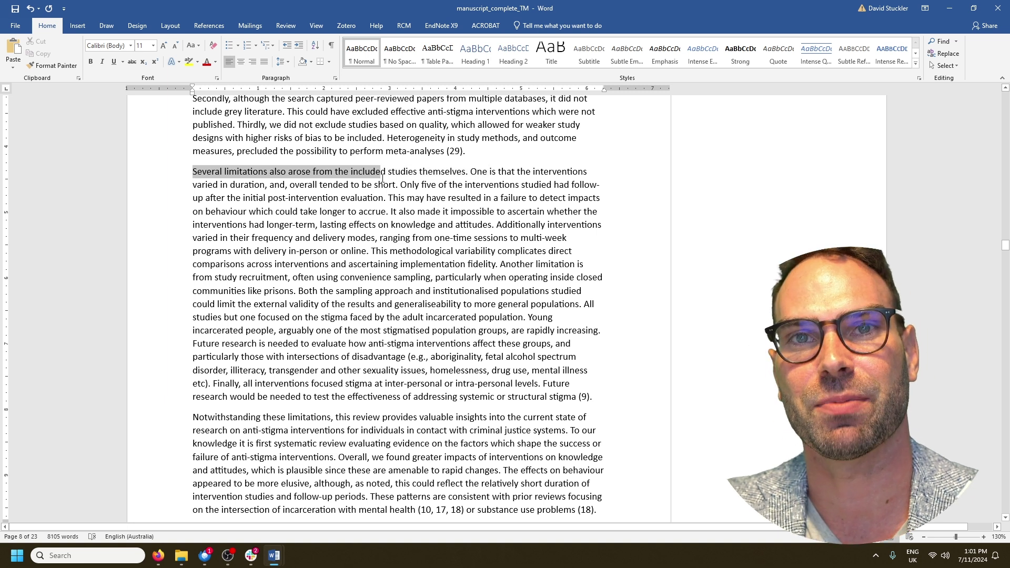
Step: Select the 'Notwithstanding these limitations' paragraph to read its 101-word count, then deselect
left_click(230, 240)
scroll(230, 240, "down", 5)
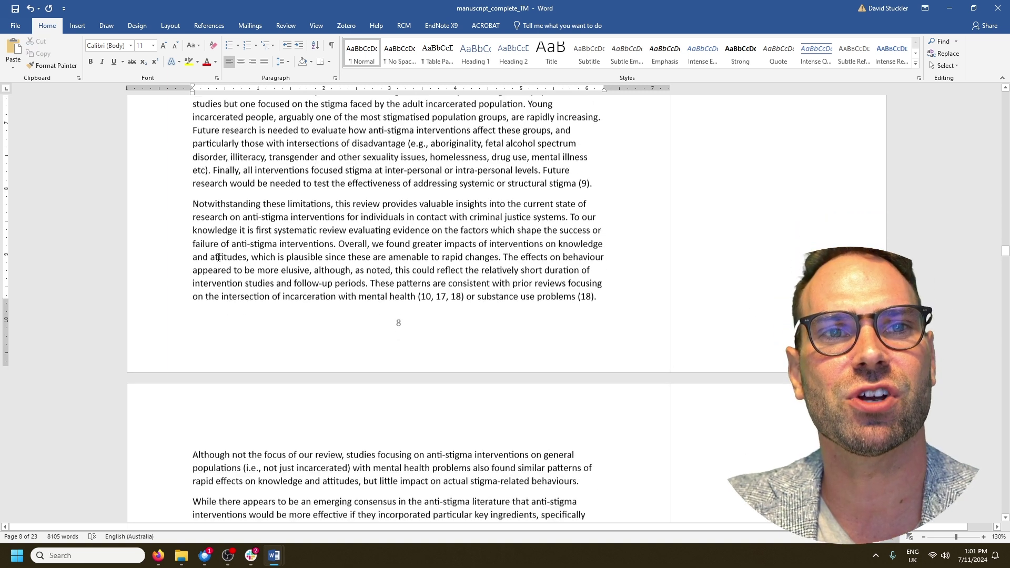
left_click_drag(193, 196, 193, 287)
scroll(245, 178, "down", 1)
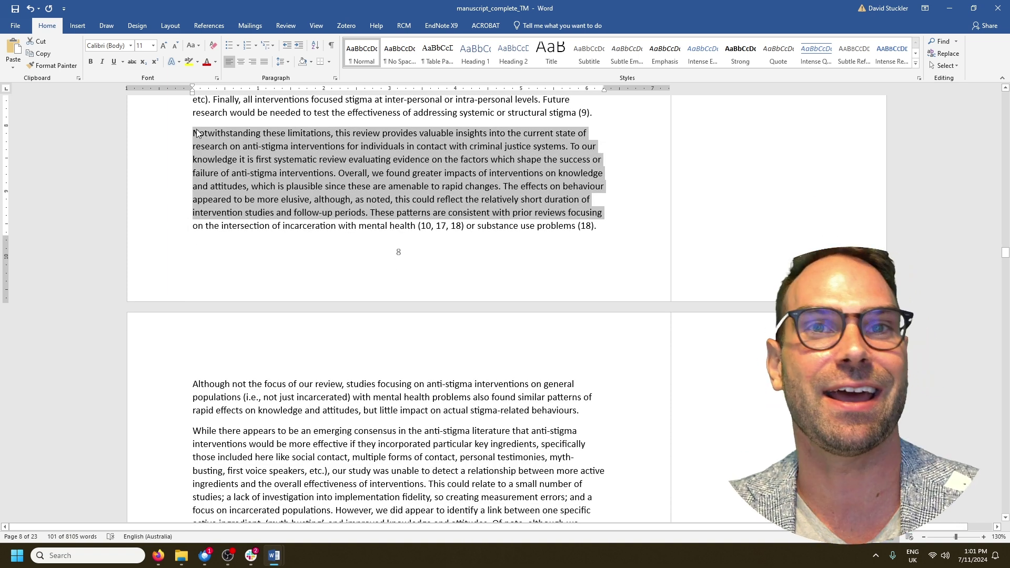
left_click(216, 136)
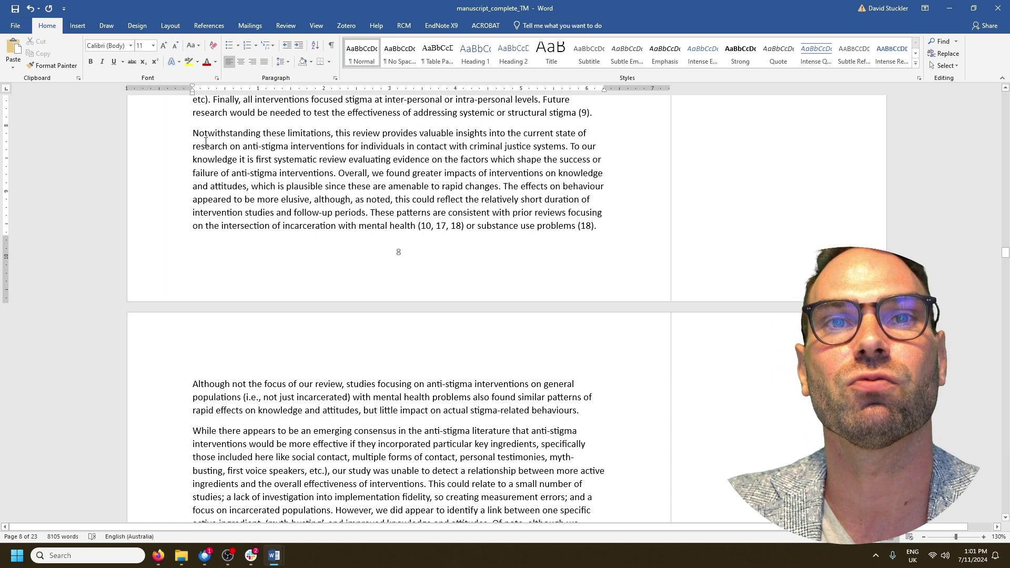
left_click_drag(192, 133, 192, 207)
scroll(192, 200, "down", 3)
left_click(192, 206)
scroll(191, 203, "down", 3)
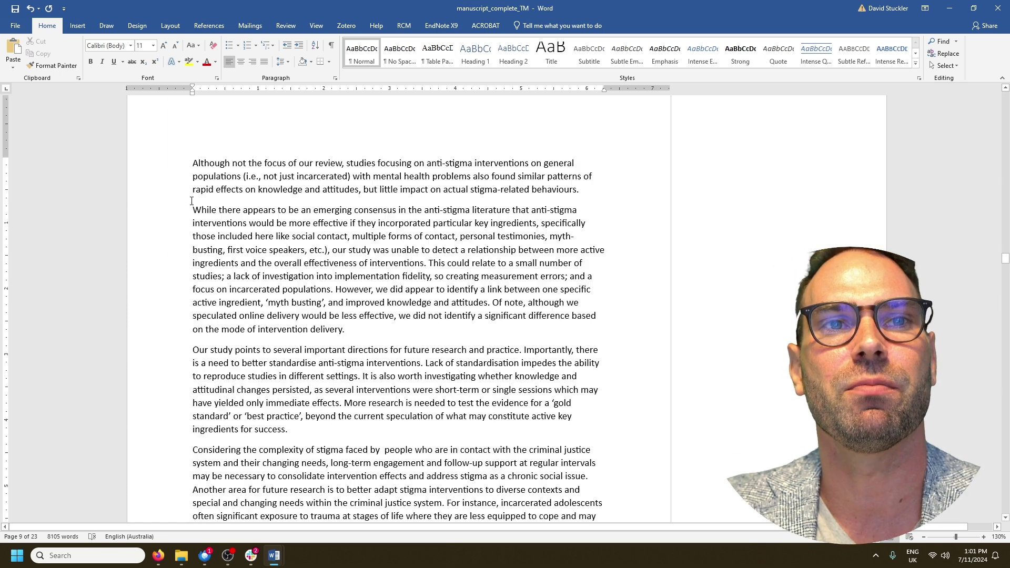
scroll(194, 162, "down", 2)
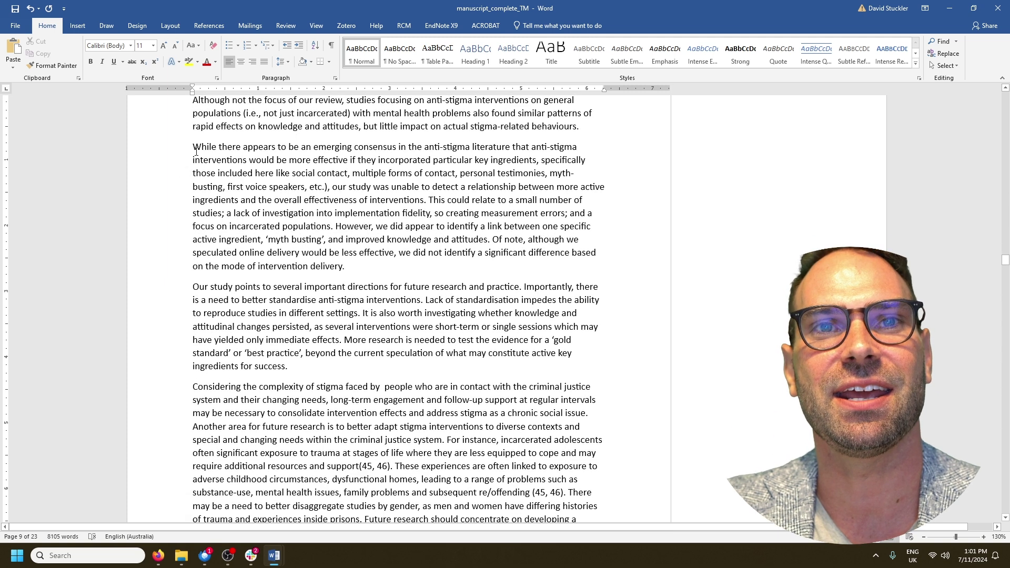
triple_click(193, 146)
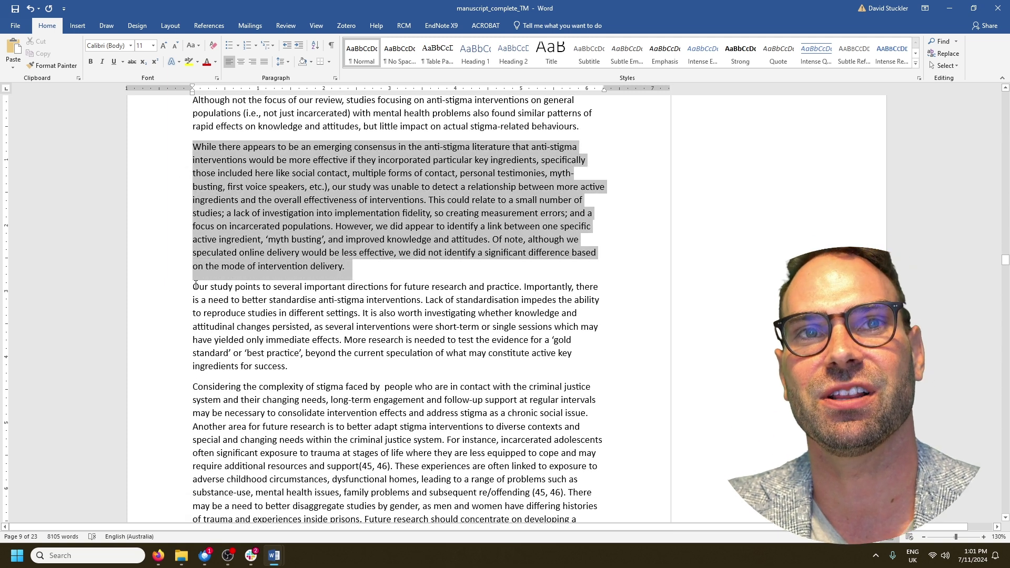
scroll(211, 173, "up", 1)
left_click(194, 130)
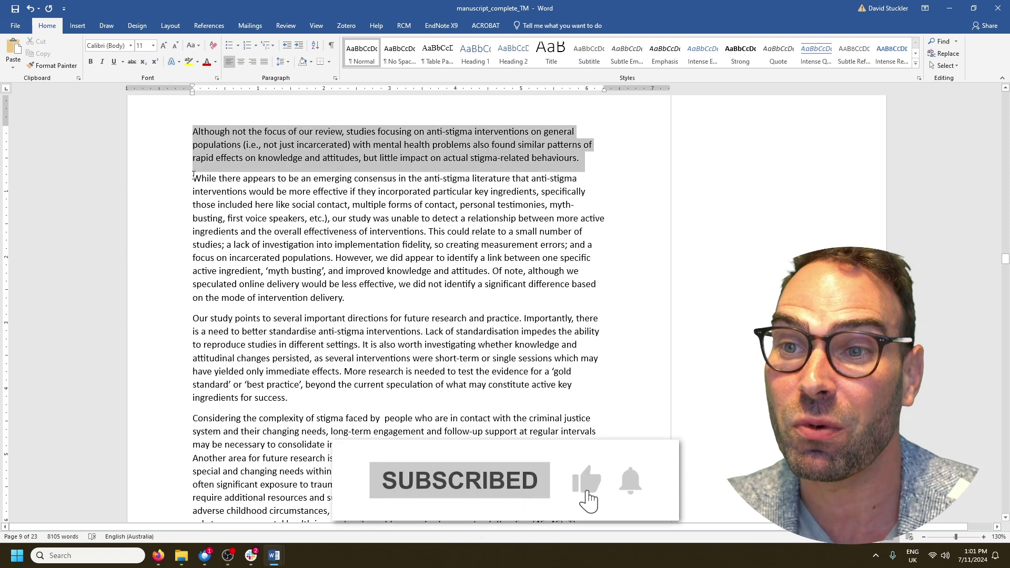
left_click(200, 226)
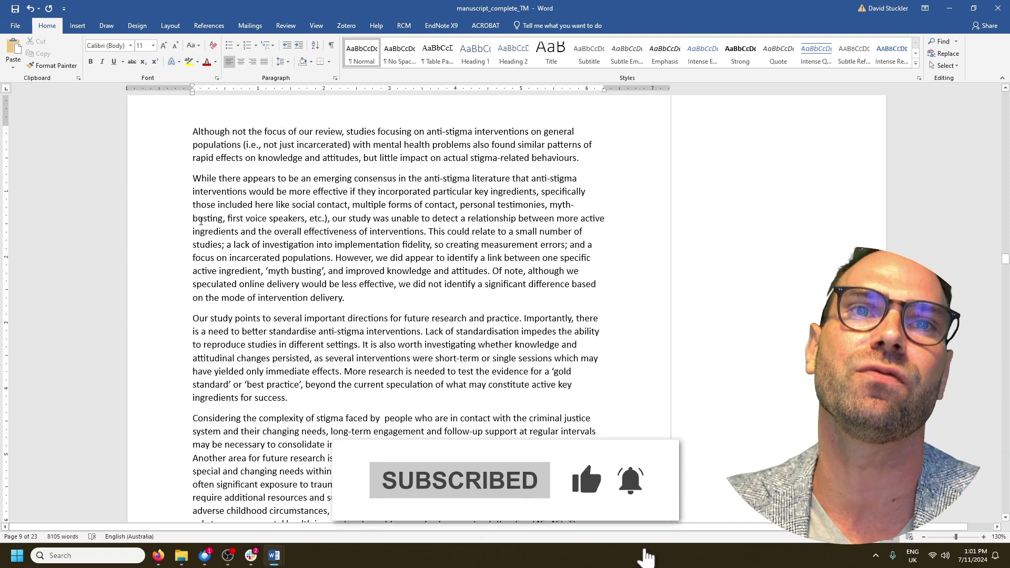
scroll(202, 219, "down", 2)
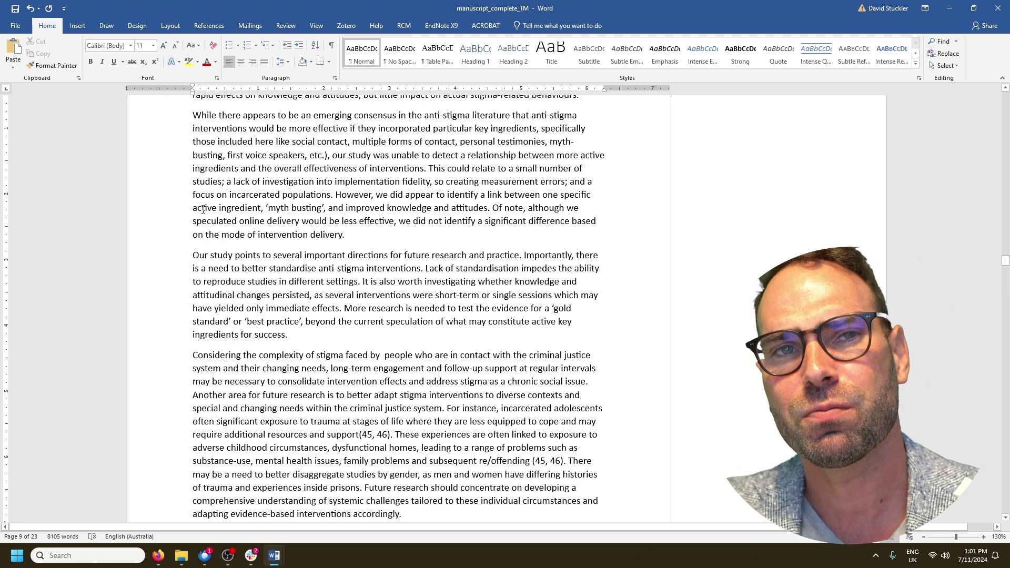
left_click_drag(181, 117, 233, 243)
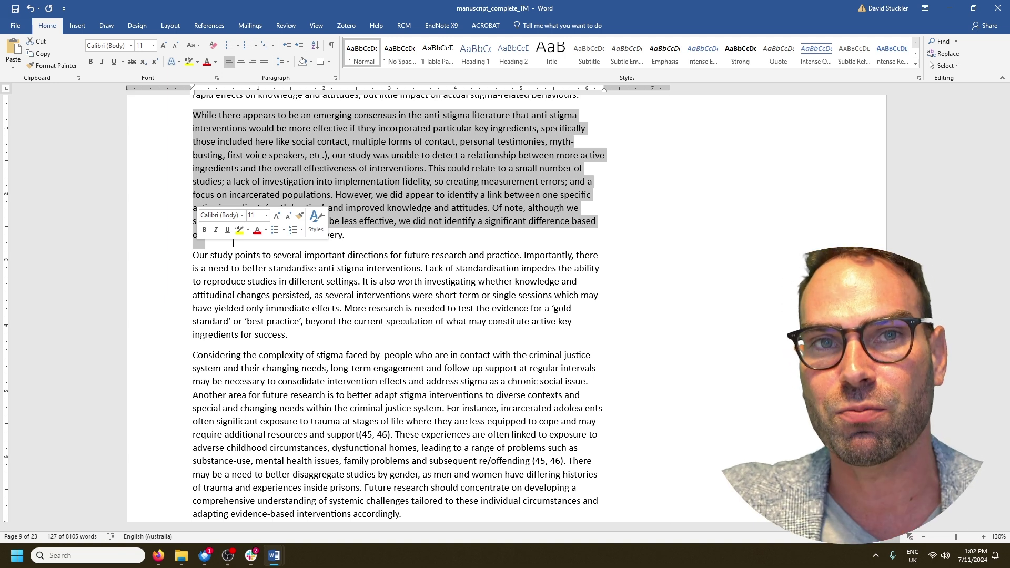
Step: Select the 'Our study points' paragraph of the rewritten Discussion
left_click(214, 255)
scroll(196, 192, "down", 4)
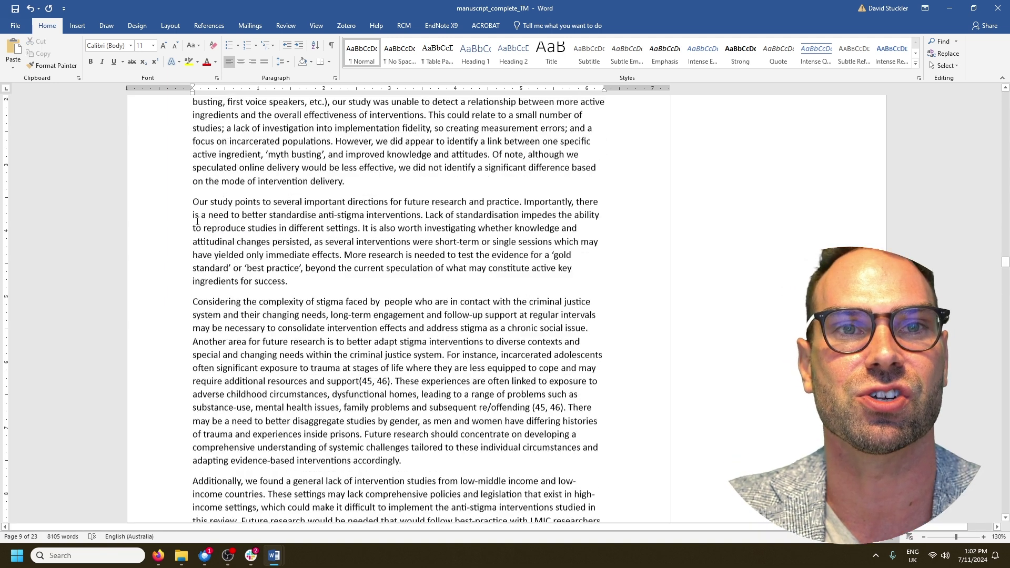
scroll(196, 192, "down", 2)
scroll(195, 179, "up", 1)
left_click_drag(191, 129, 191, 227)
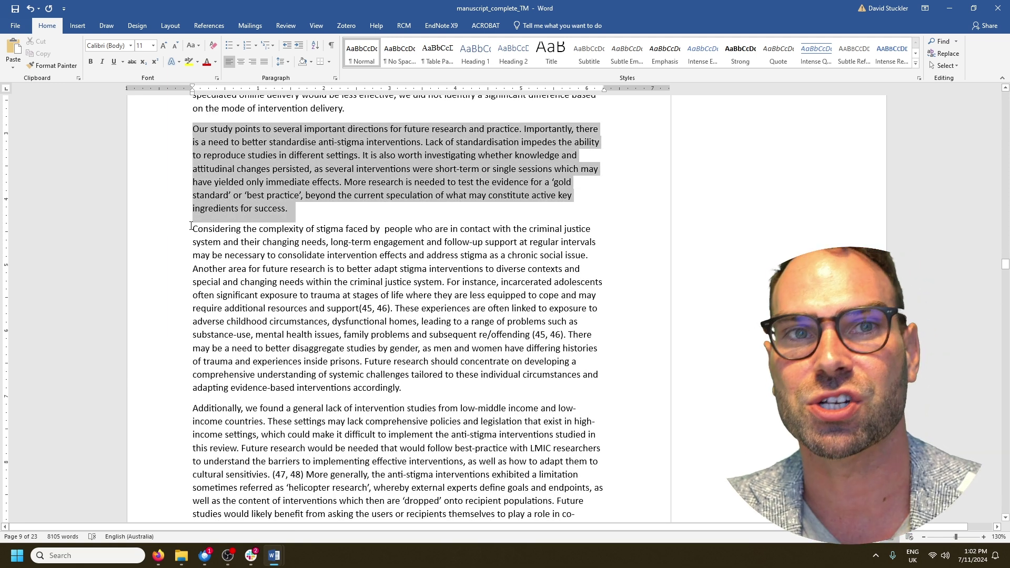
left_click_drag(191, 226, 192, 226)
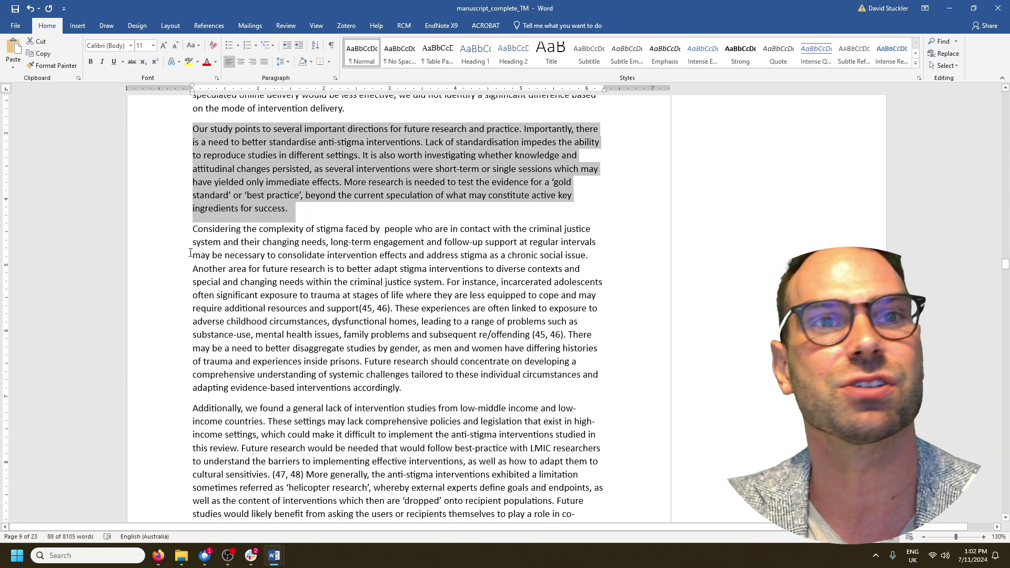
Step: Select the 'For practice' paragraph, then clear the selection
scroll(194, 240, "down", 6)
scroll(194, 239, "down", 8)
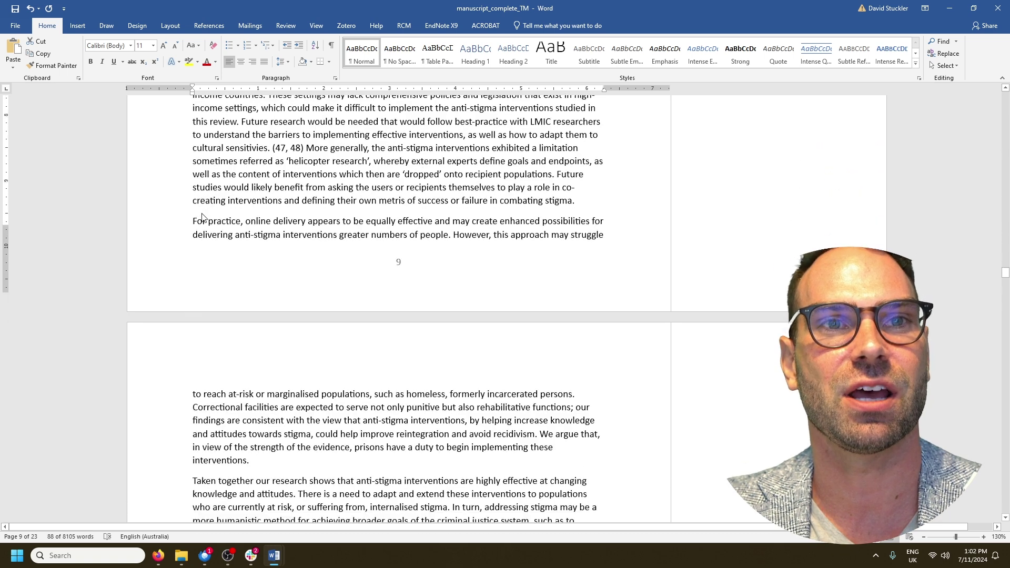
left_click_drag(193, 166, 252, 380)
scroll(253, 380, "down", 1)
left_click(198, 404)
Step: Select the closing sentence of the 'Taken together our research shows' paragraph on page 10
scroll(198, 404, "down", 3)
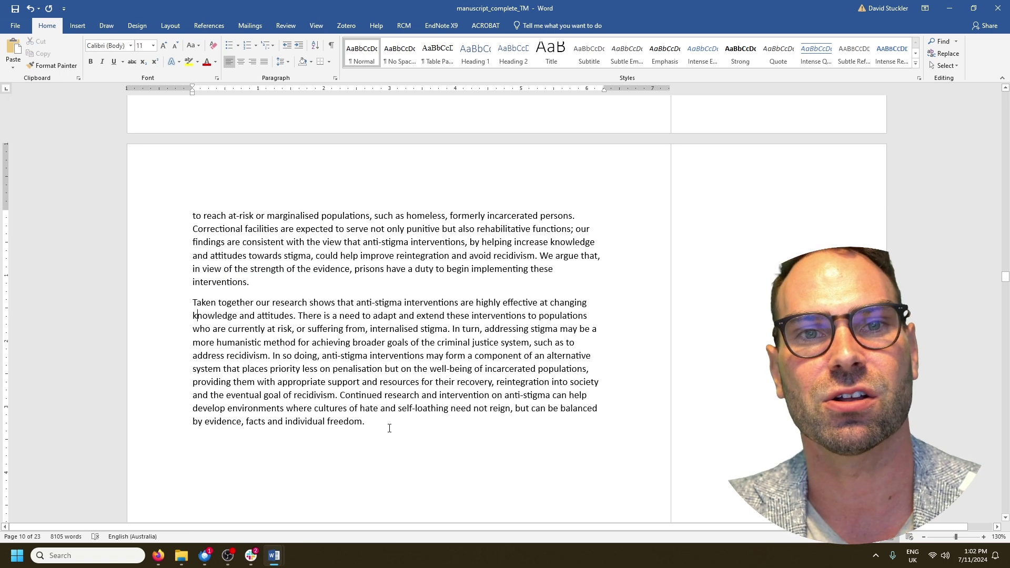
left_click_drag(393, 421, 147, 297)
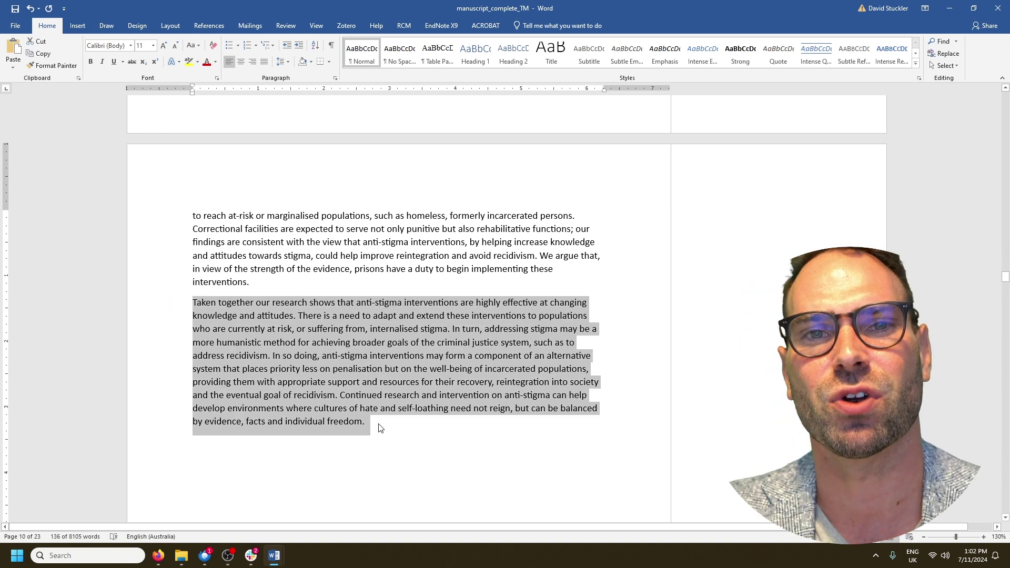
left_click_drag(366, 427, 340, 395)
scroll(342, 400, "up", 2, "ctrl")
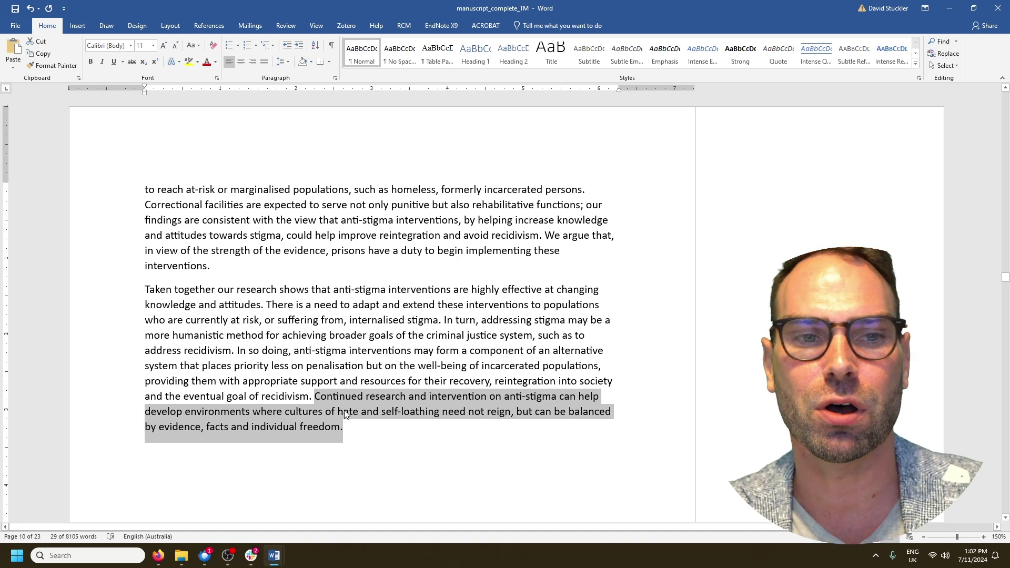
left_click(345, 445)
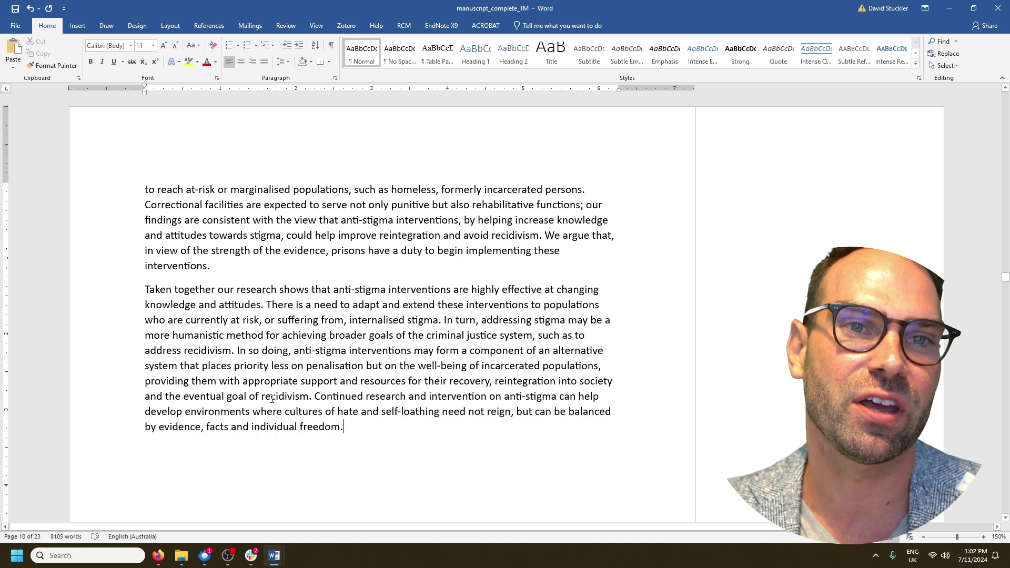